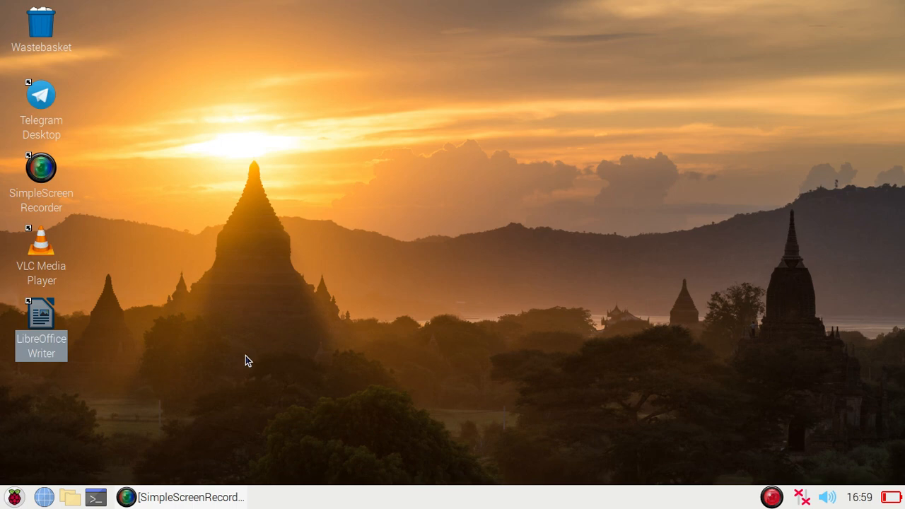
# Launch LibreOffice Writer from the Office applications
pyautogui.click(20, 499)
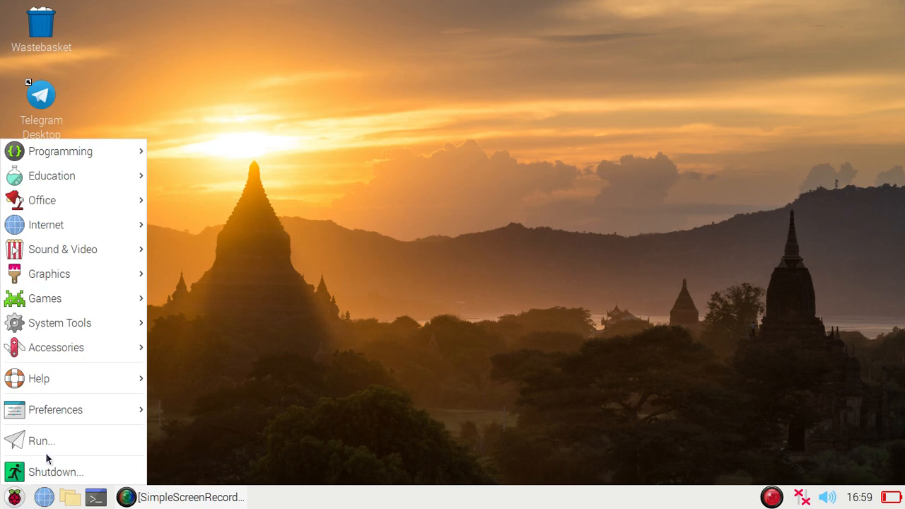
pyautogui.moveTo(61, 201)
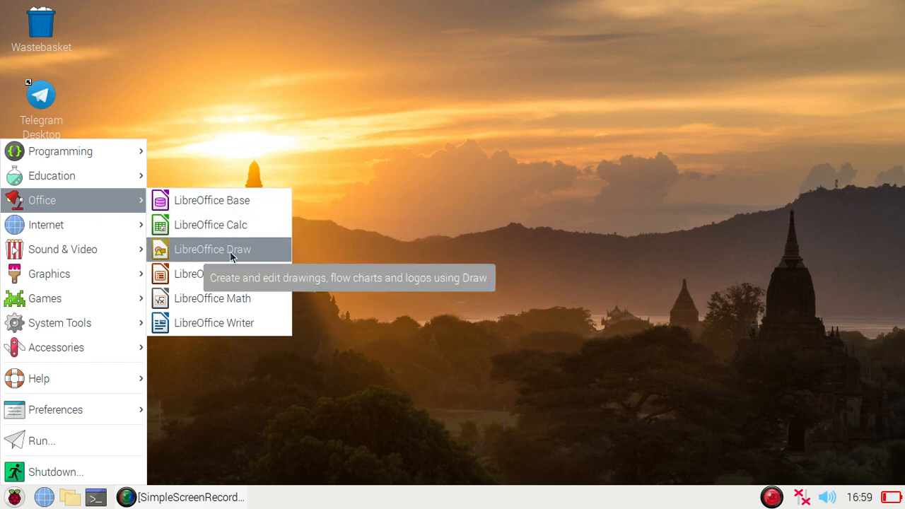
pyautogui.click(198, 322)
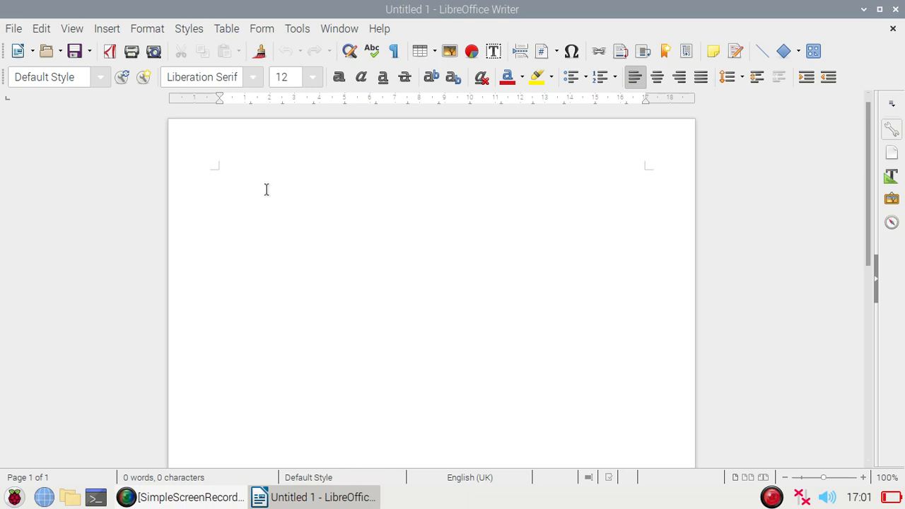
# Open the document "Tips and Tricks no bullets.odt" from the Documents folder
pyautogui.click(51, 53)
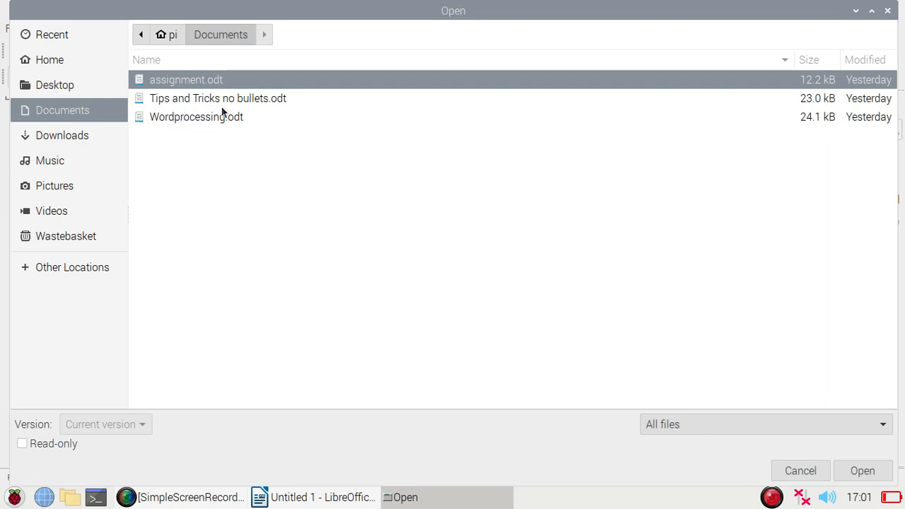
pyautogui.click(200, 100)
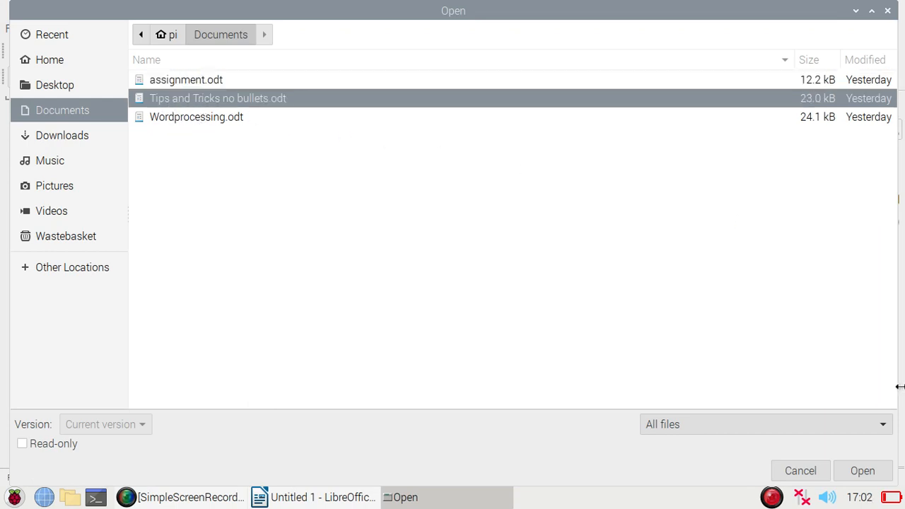
pyautogui.click(863, 471)
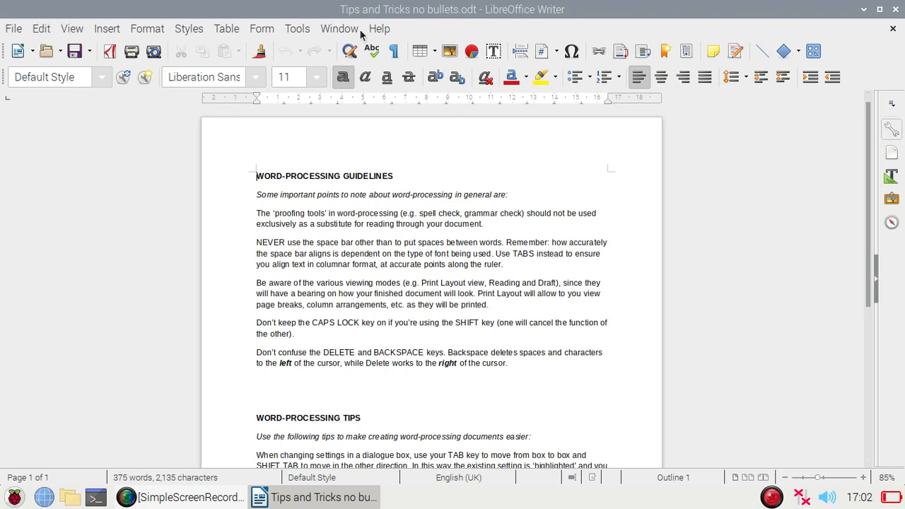
# Search the document for "tips" with the Find command and step through its successive occurrences
pyautogui.click(41, 29)
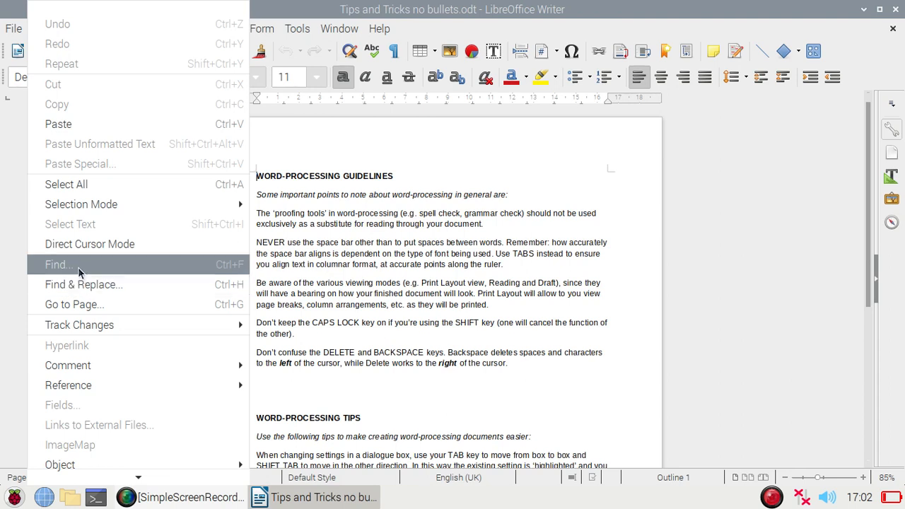
pyautogui.click(79, 272)
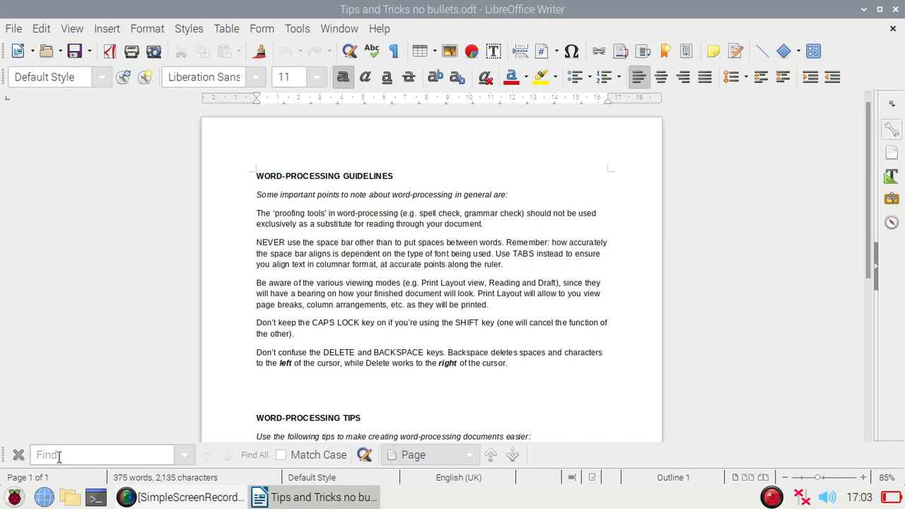
pyautogui.write('tips')
pyautogui.press('Return')
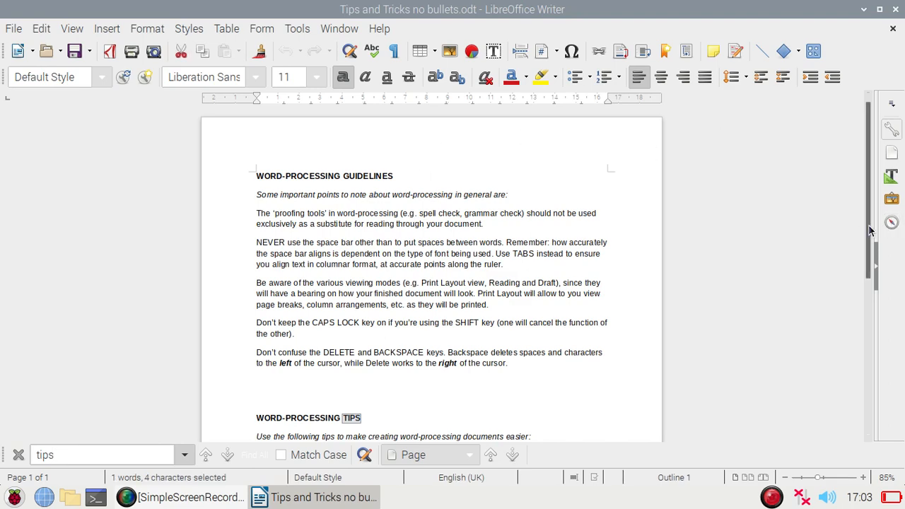
pyautogui.moveTo(871, 228); pyautogui.dragTo(875, 320)
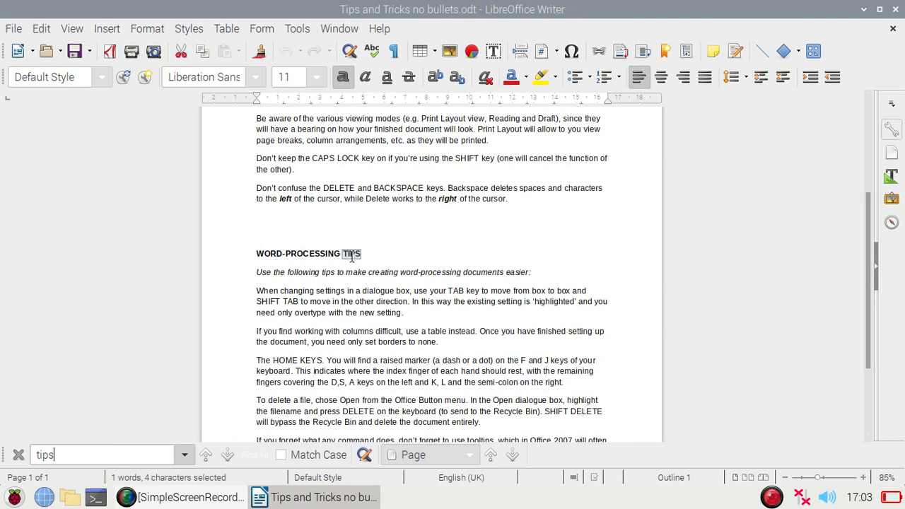
pyautogui.press('Return')
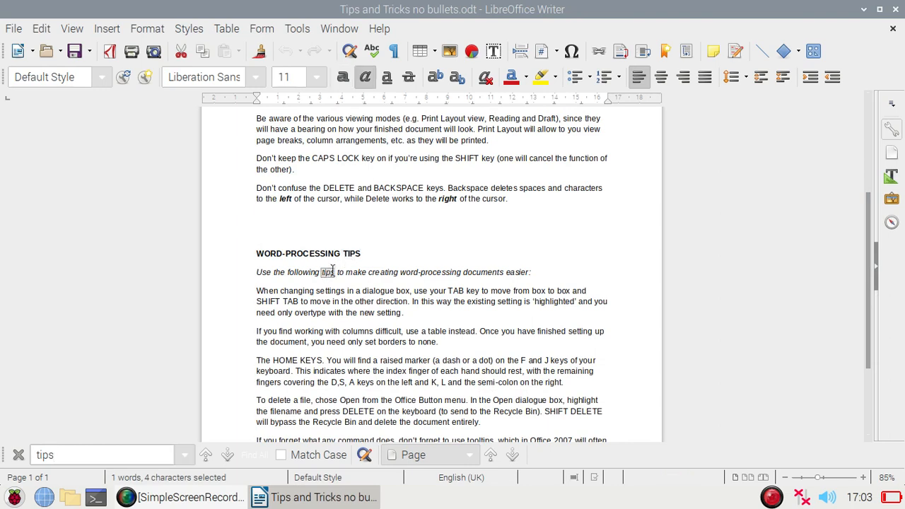
pyautogui.press('Return')
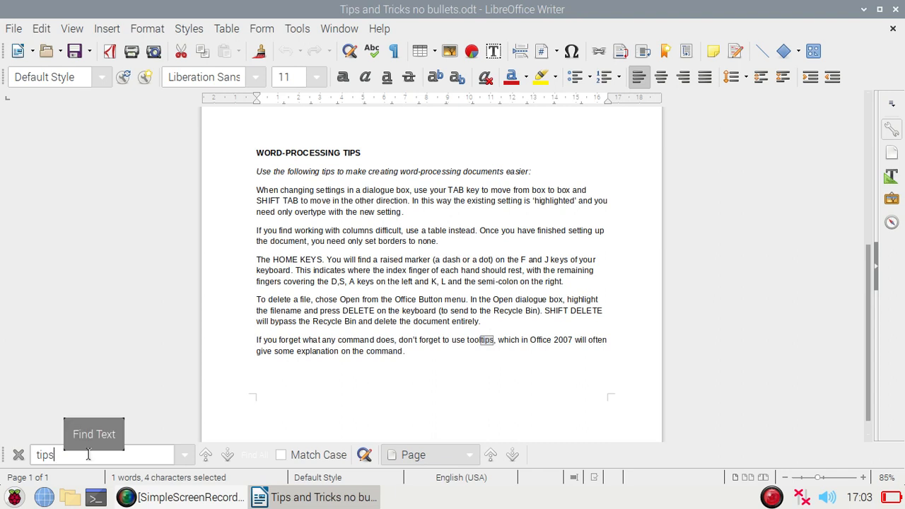
# Open Find & Replace and find all occurrences of "tips" in the document
pyautogui.click(41, 30)
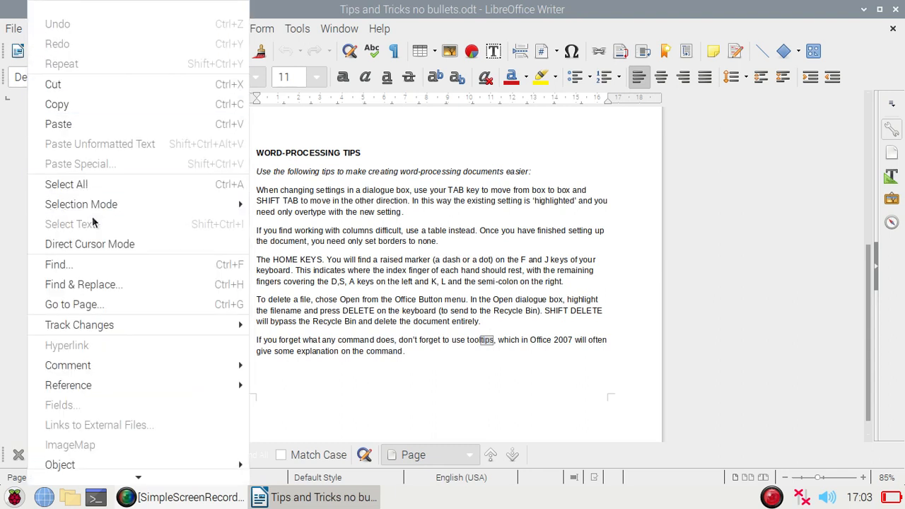
pyautogui.click(87, 286)
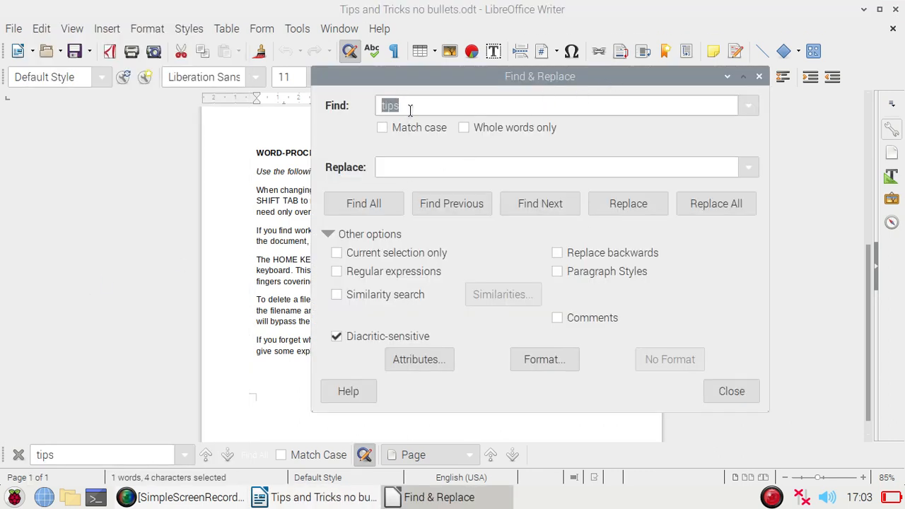
pyautogui.press('BackSpace')
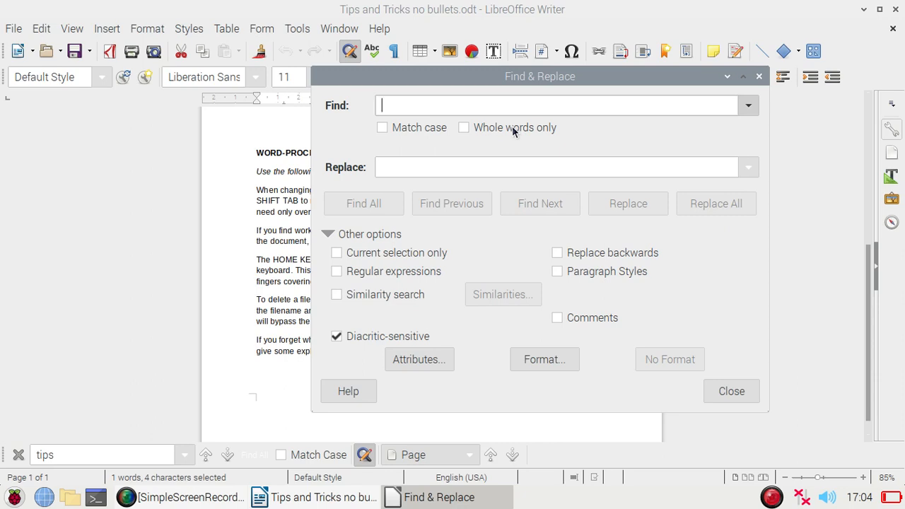
pyautogui.click(391, 170)
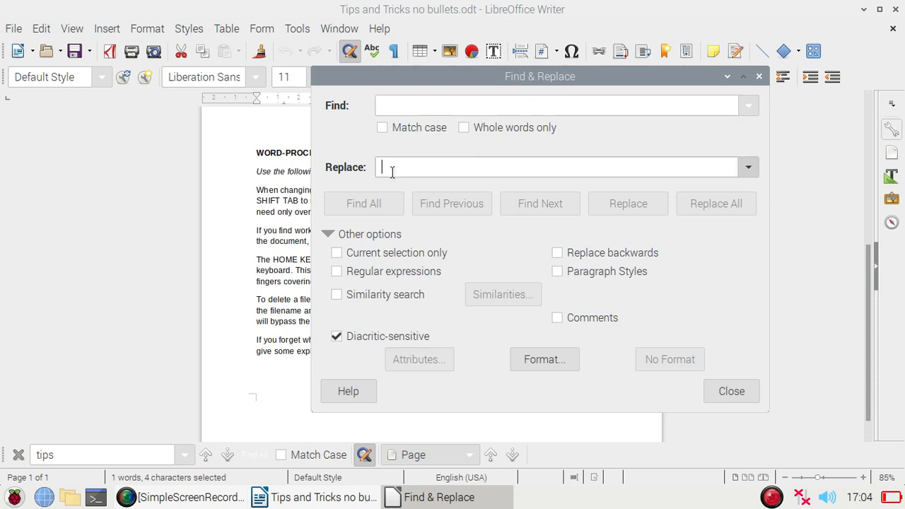
pyautogui.click(394, 104)
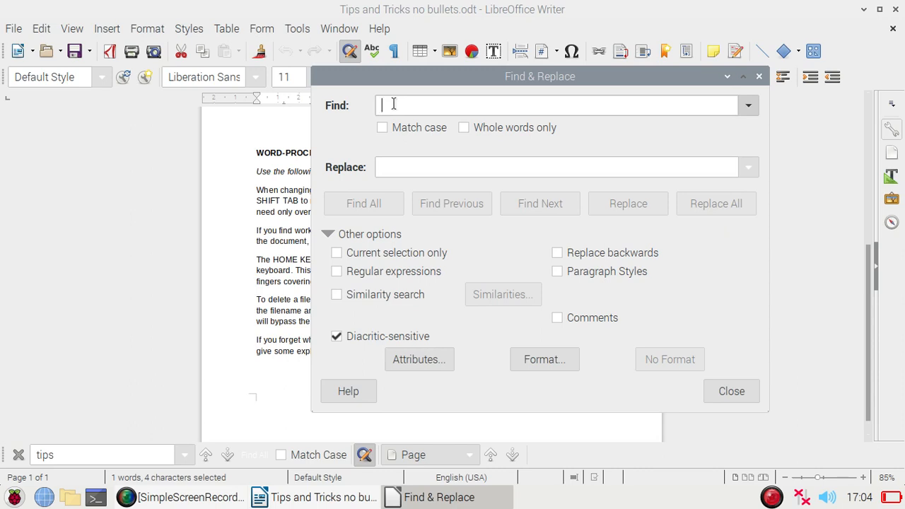
pyautogui.write('tips')
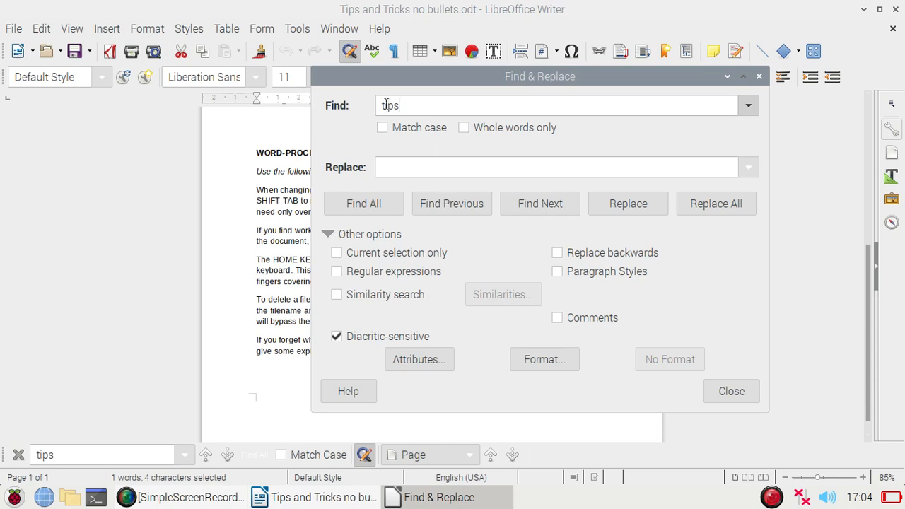
pyautogui.click(371, 205)
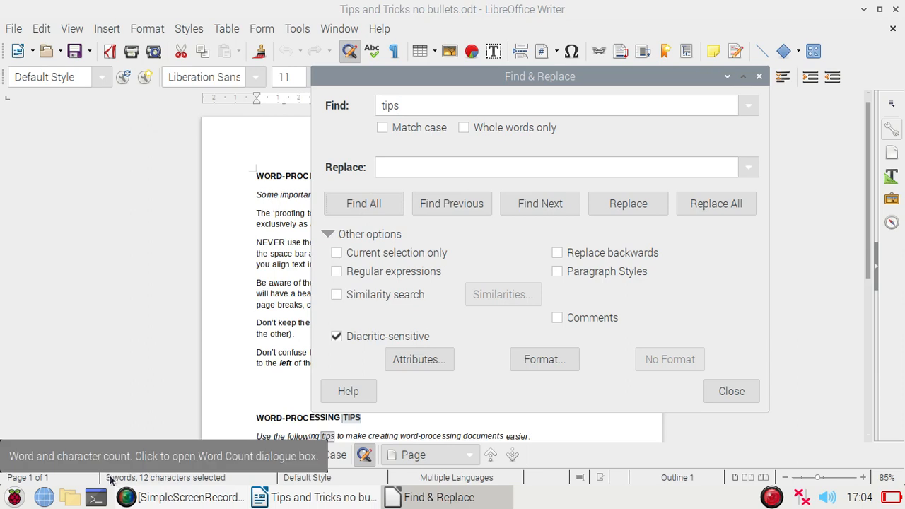
# Find all case-matching occurrences of "tips" and move the Find & Replace dialog aside to check the WORD-PROCESSING TIPS heading
pyautogui.click(383, 131)
pyautogui.click(364, 204)
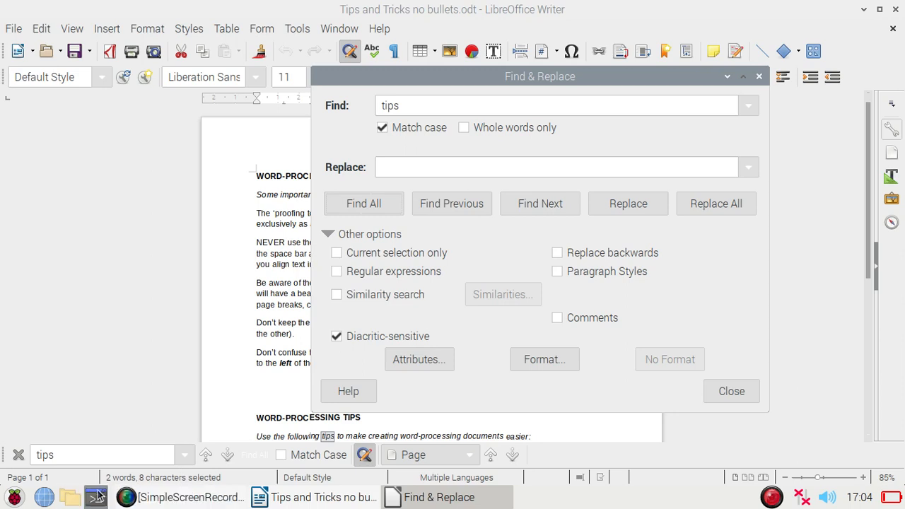
pyautogui.click(726, 77)
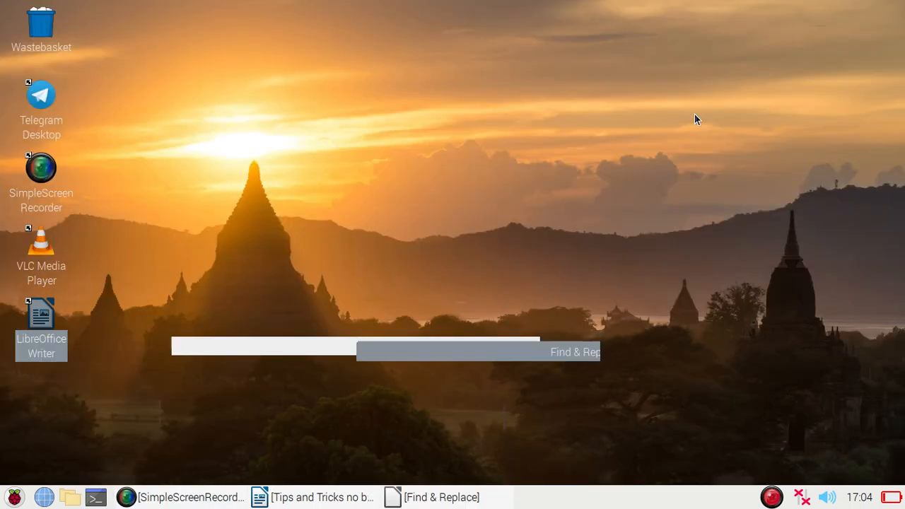
pyautogui.click(345, 498)
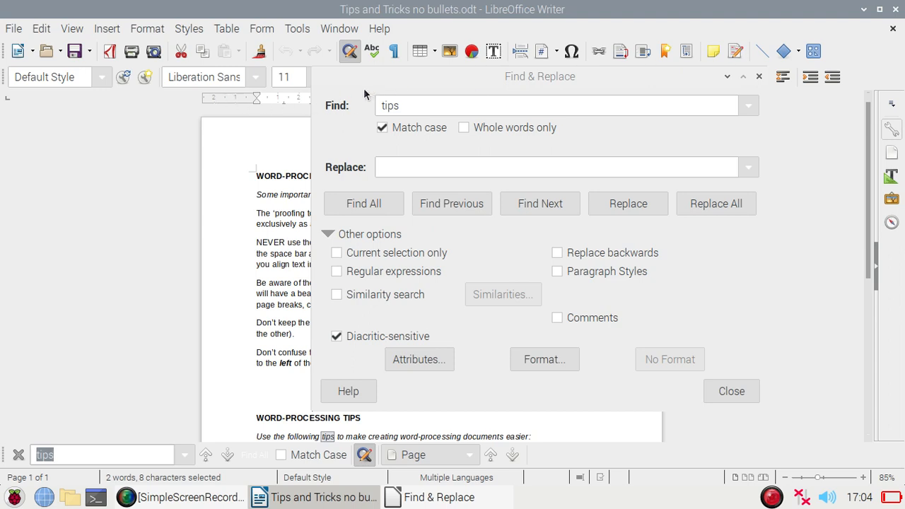
pyautogui.moveTo(356, 73); pyautogui.dragTo(615, 67)
pyautogui.click(361, 418)
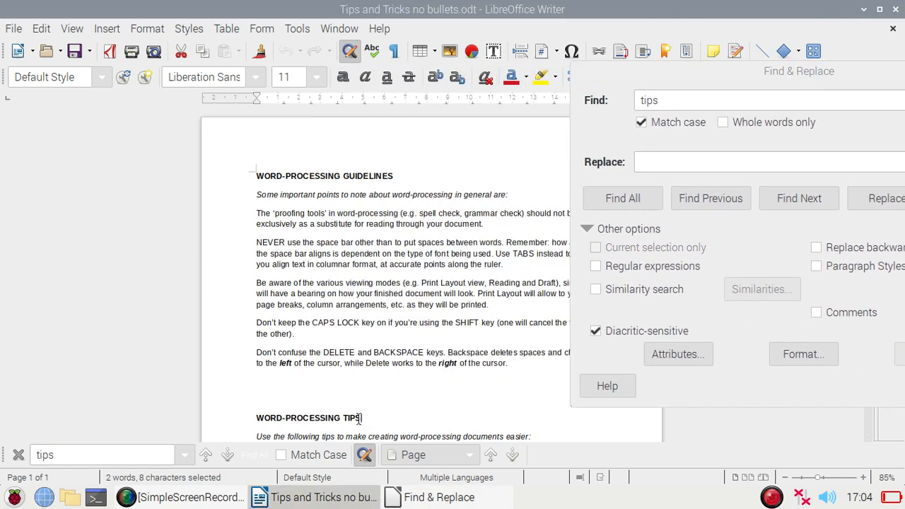
pyautogui.moveTo(361, 418); pyautogui.dragTo(348, 422)
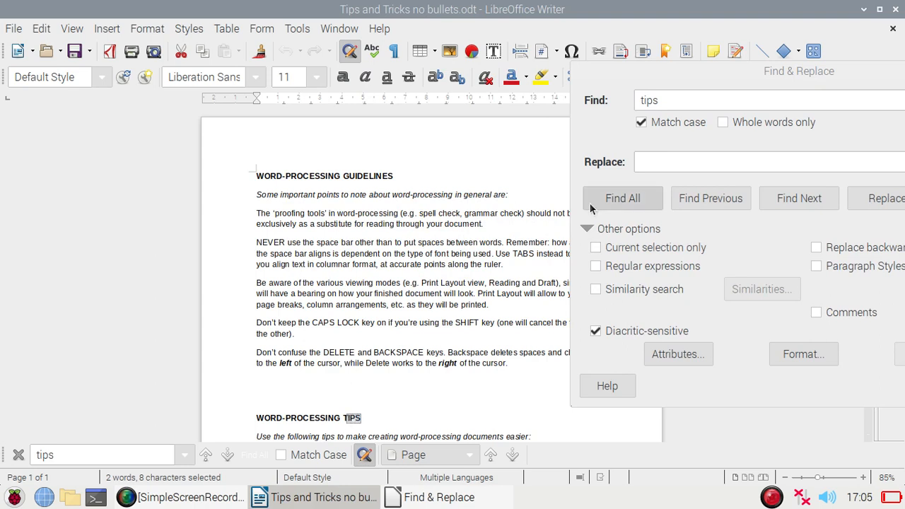
pyautogui.click(622, 198)
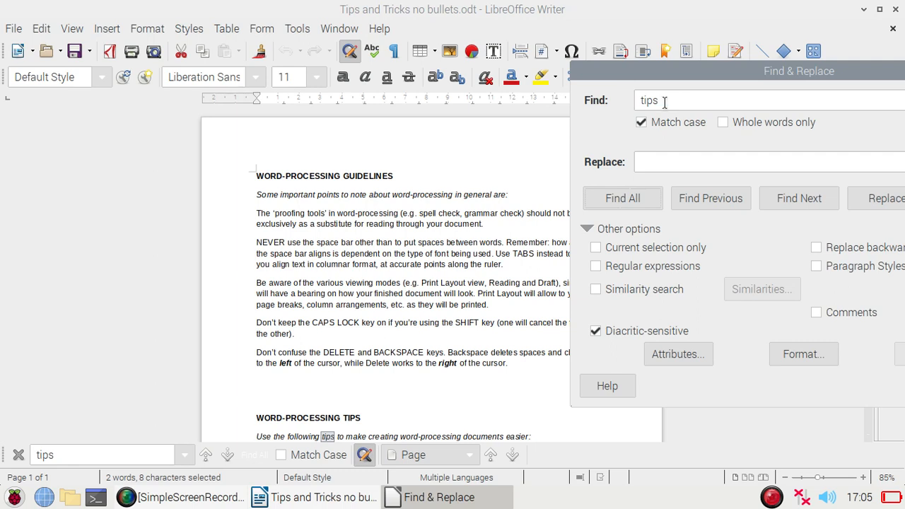
# Limit the search to whole words and find all matches of "tips" both with and without case matching
pyautogui.click(723, 124)
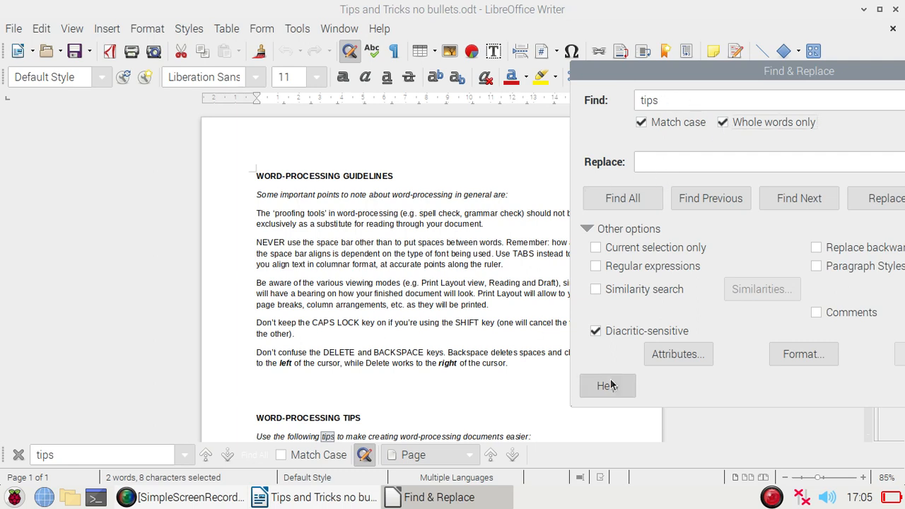
pyautogui.click(633, 203)
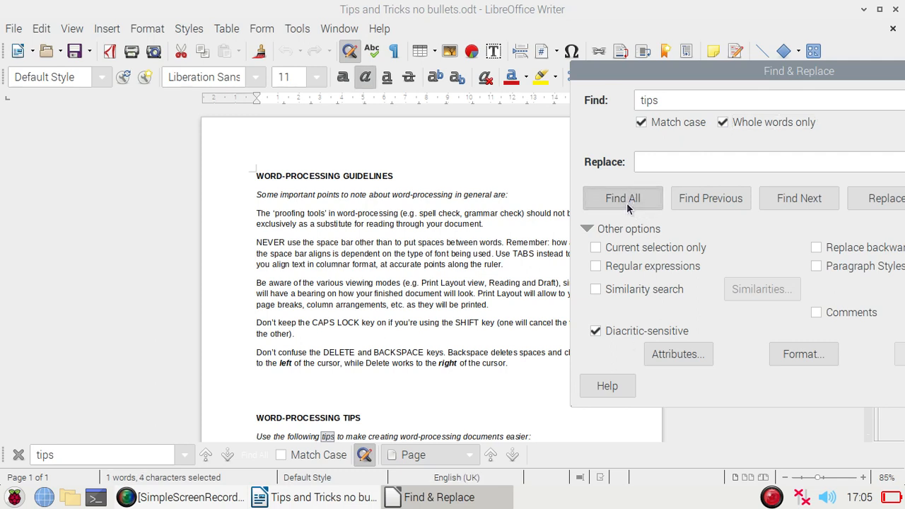
pyautogui.doubleClick(665, 99)
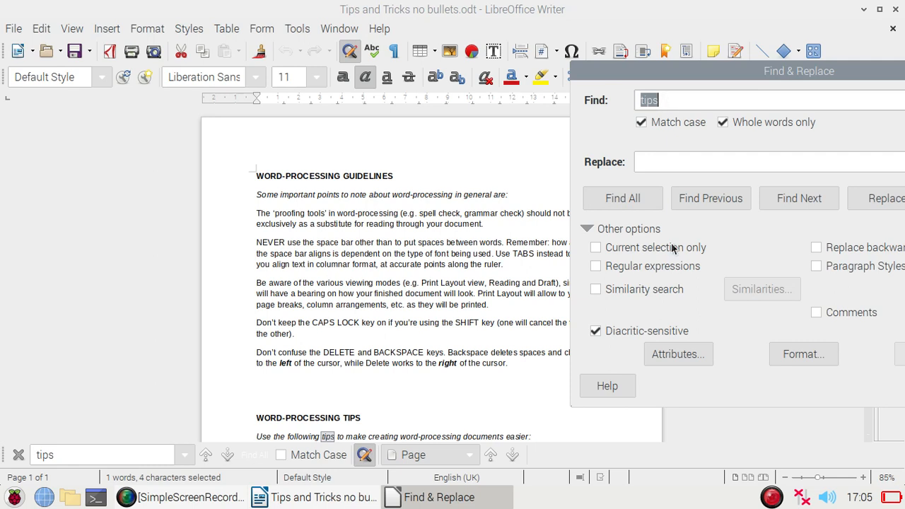
pyautogui.click(639, 200)
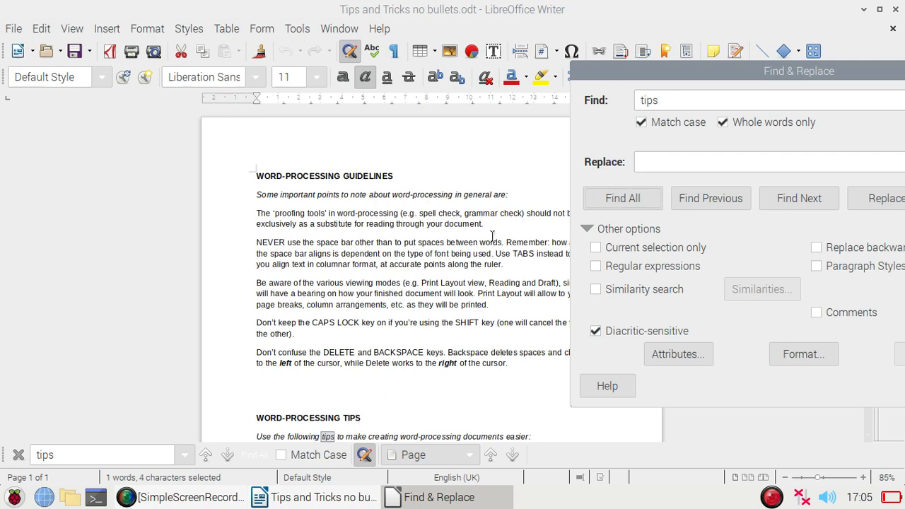
pyautogui.click(642, 124)
pyautogui.click(633, 200)
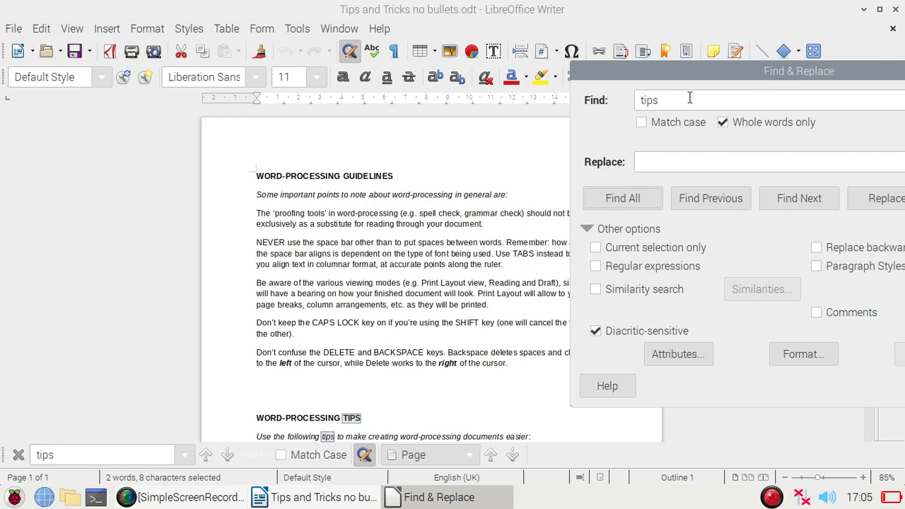
# Replace the whole-word occurrences of "tips" with "Advice" one at a time and close Find & Replace
pyautogui.moveTo(696, 73); pyautogui.dragTo(529, 25)
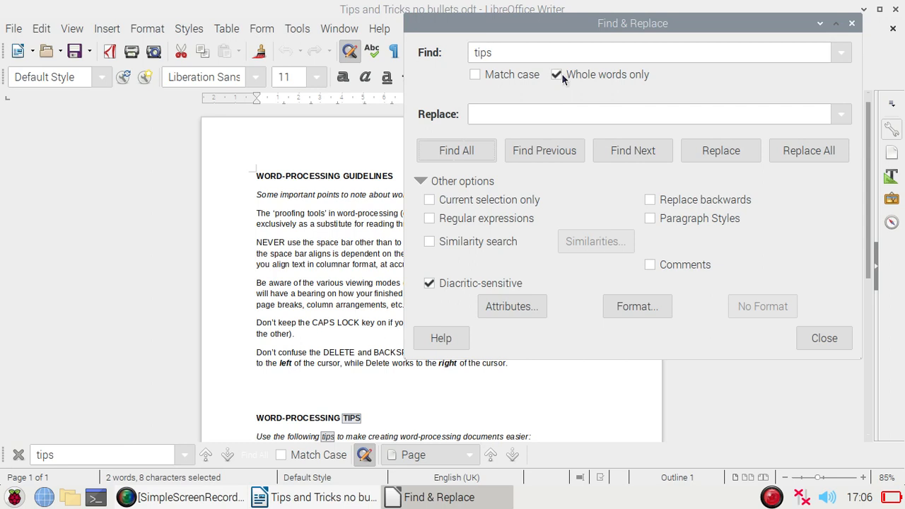
pyautogui.click(503, 108)
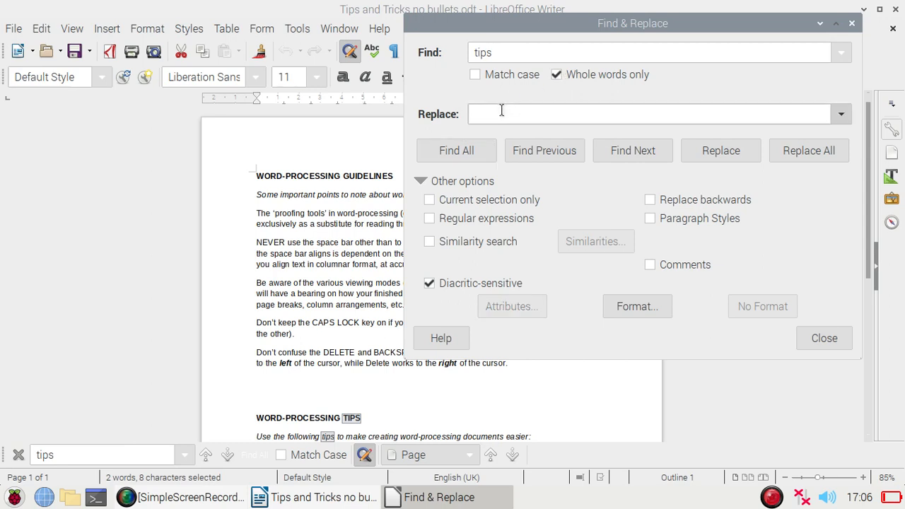
pyautogui.write('Advice')
pyautogui.click(726, 147)
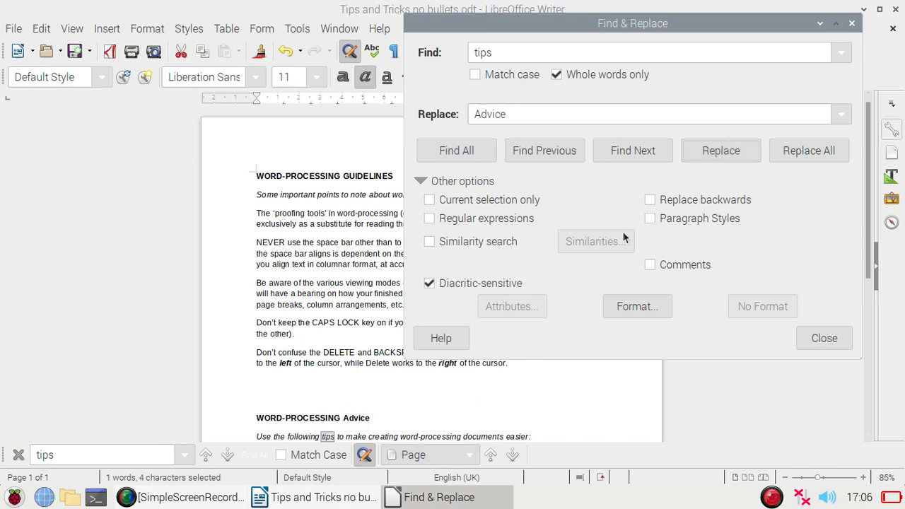
pyautogui.click(738, 150)
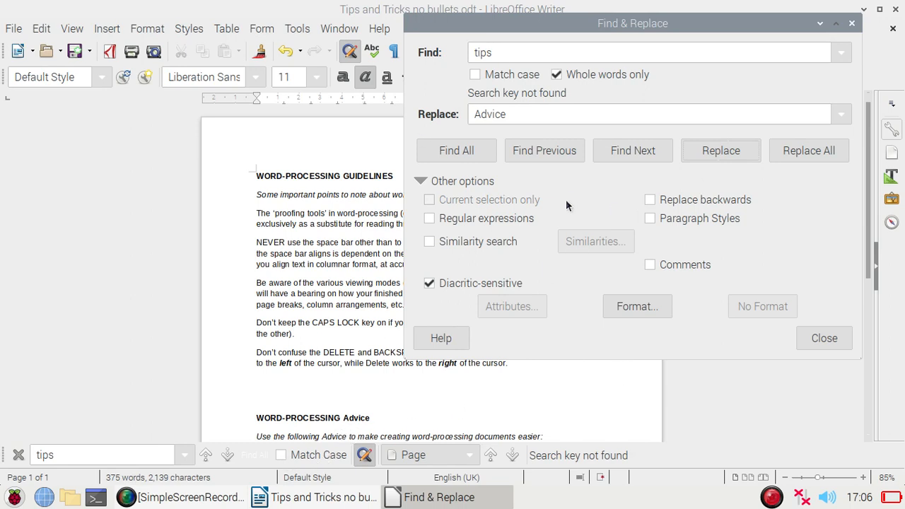
pyautogui.click(824, 338)
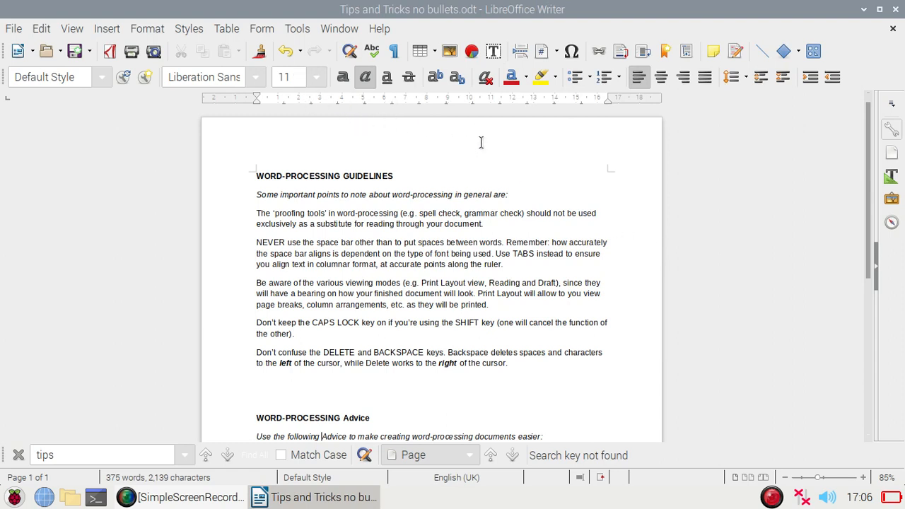
# Undo both replacements of "tips" with "Advice"
pyautogui.click(289, 51)
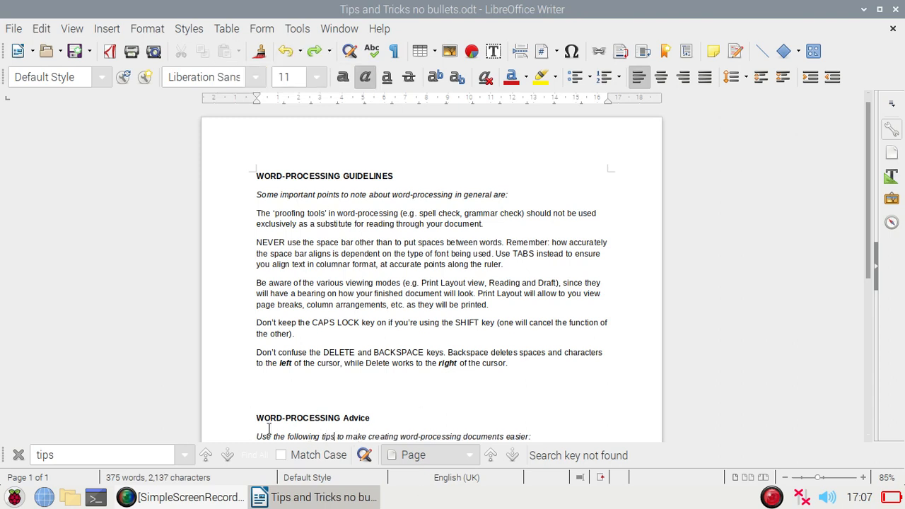
pyautogui.click(287, 53)
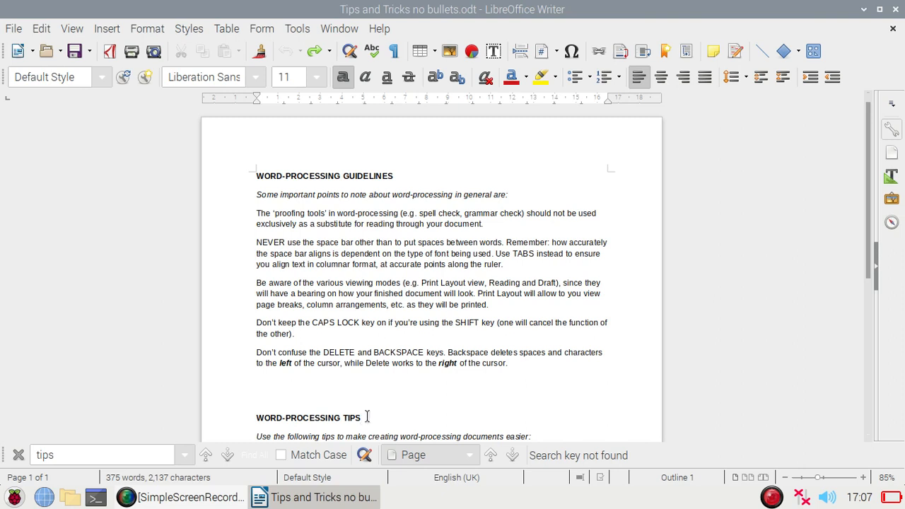
pyautogui.click(183, 498)
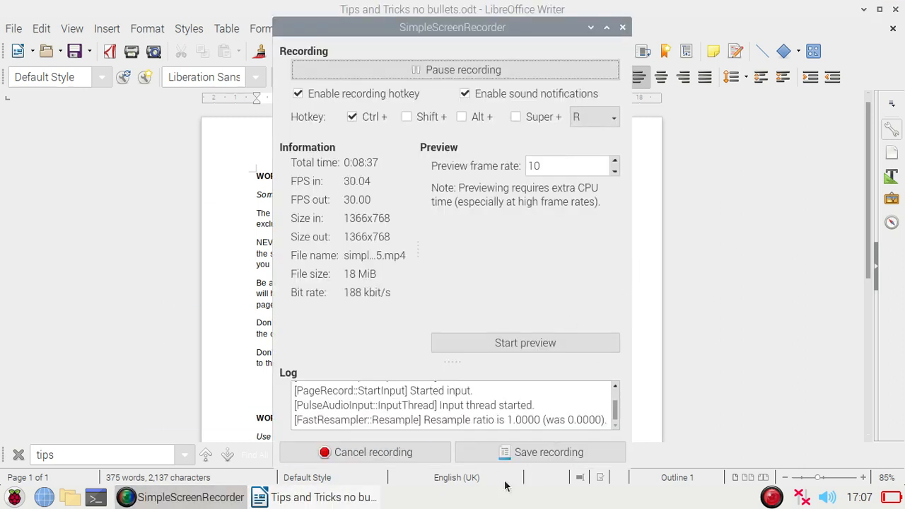